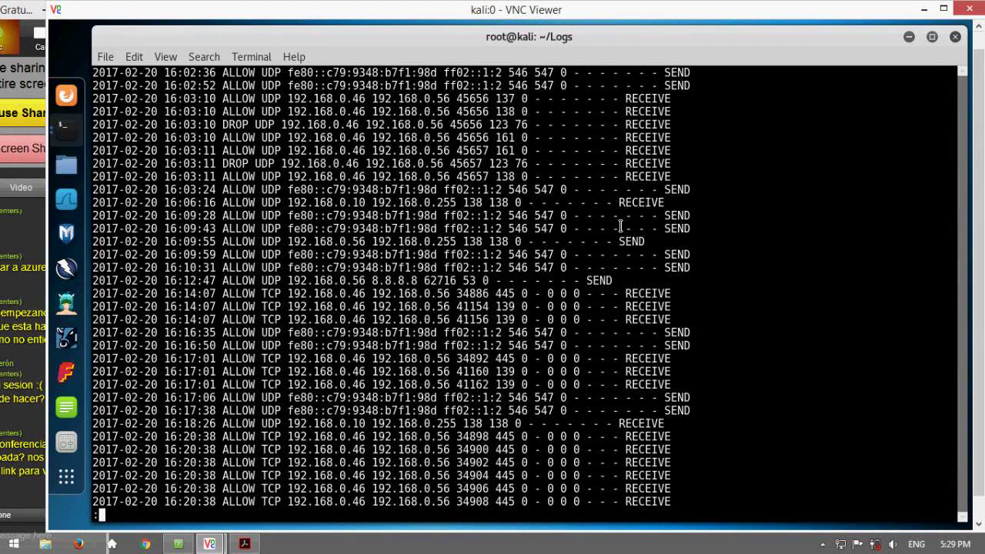
Leave the current log view and reopen pfirewall.log with less from its beginning.
scroll(581, 230, up, 1)
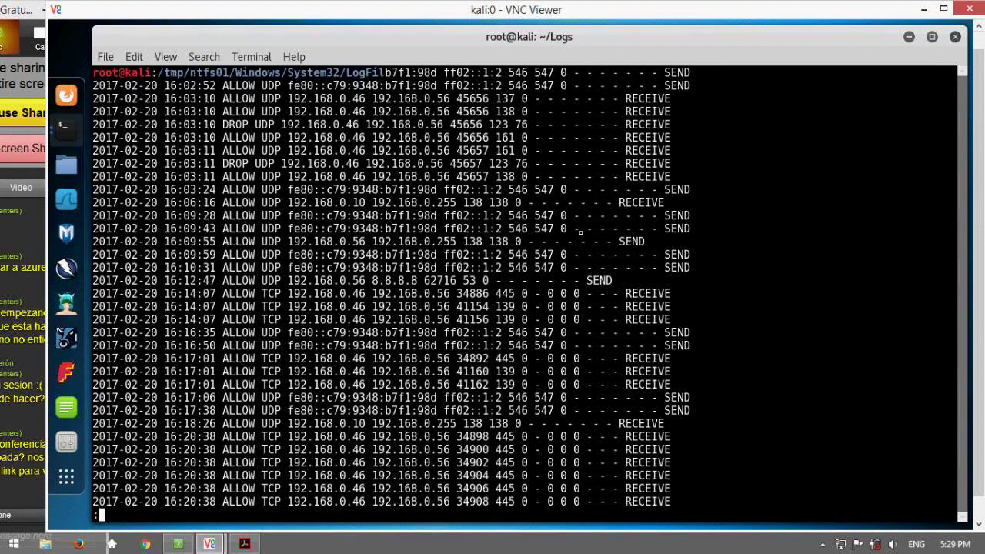
key(q)
key(Up)
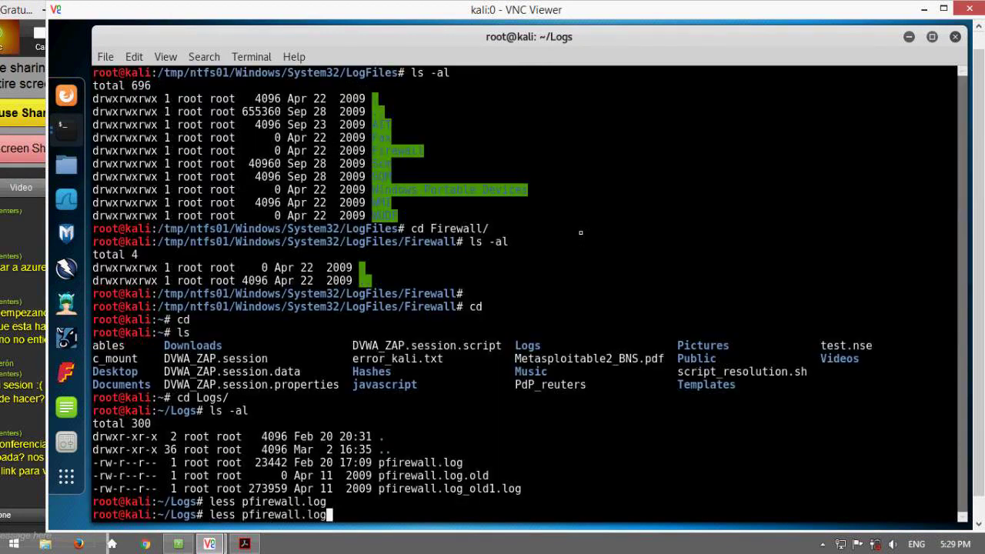
key(Return)
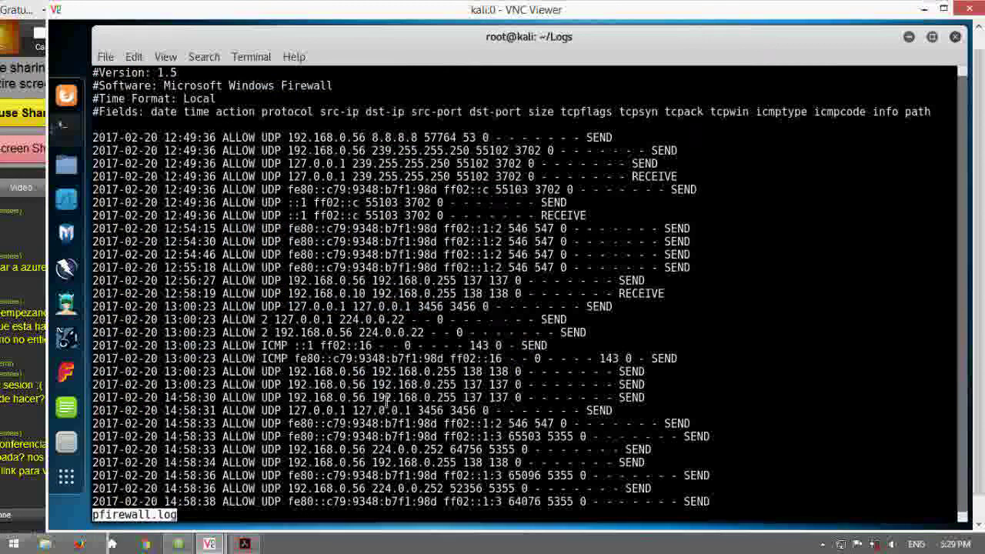
Switch to the win-iqv4net85gv VNC session and open Windows Firewall with Advanced Security.
mouse_move(208, 545)
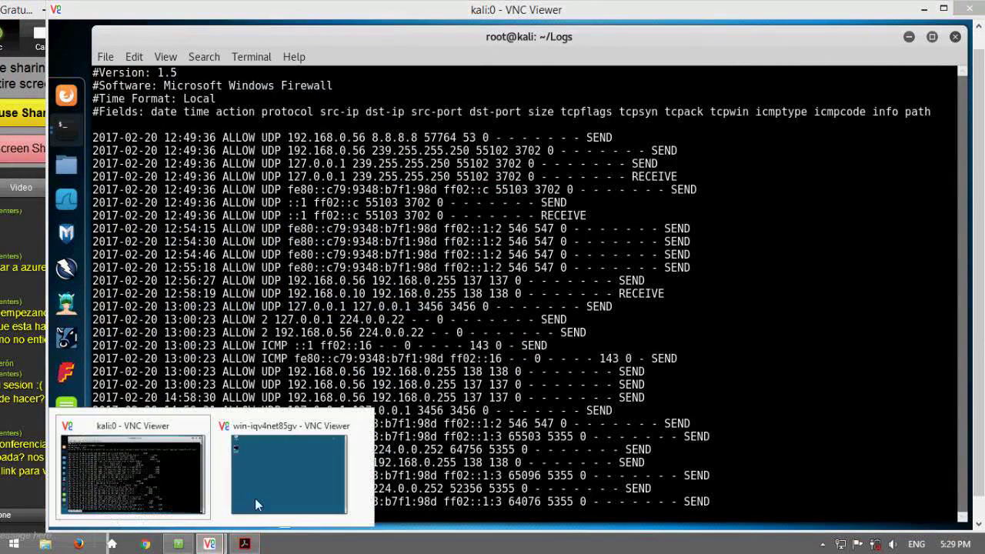
click(255, 499)
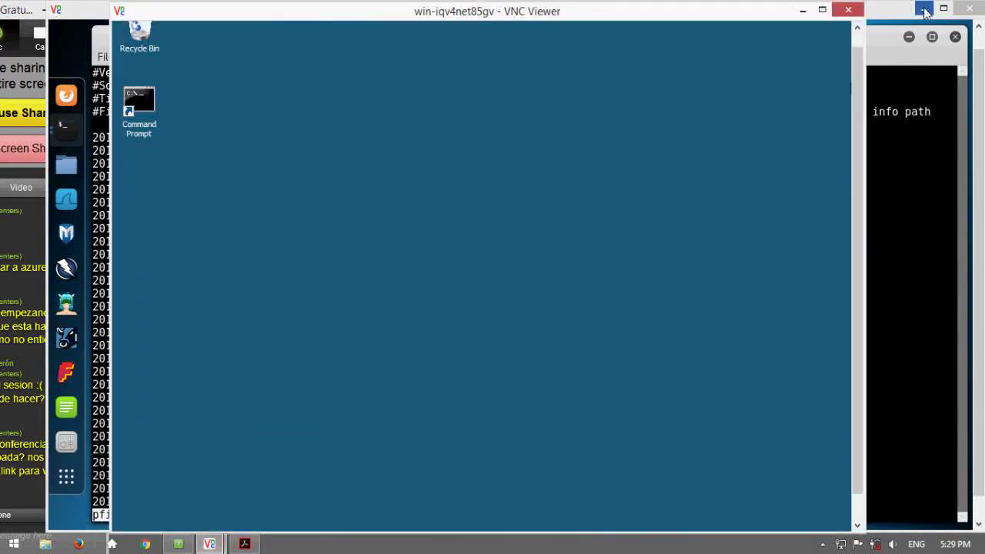
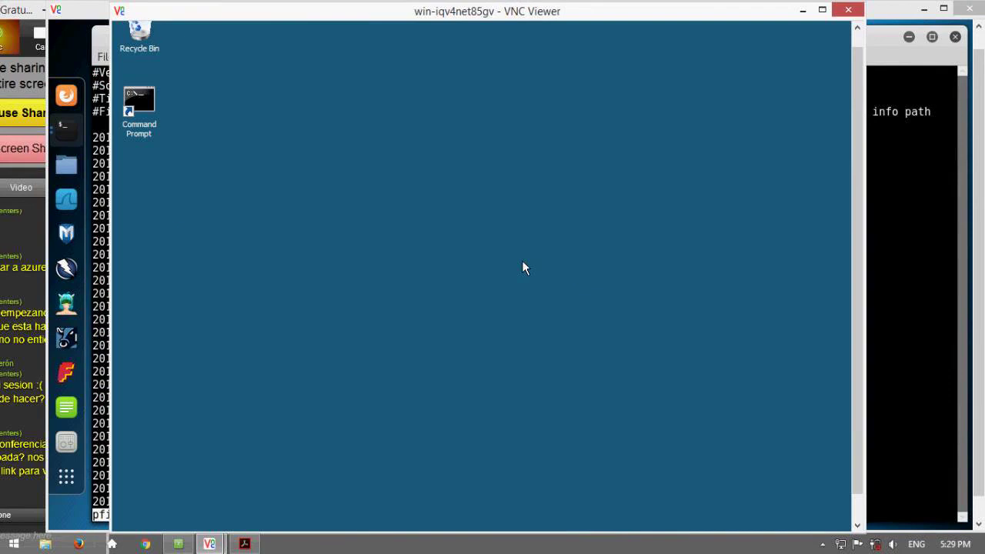
key(super)
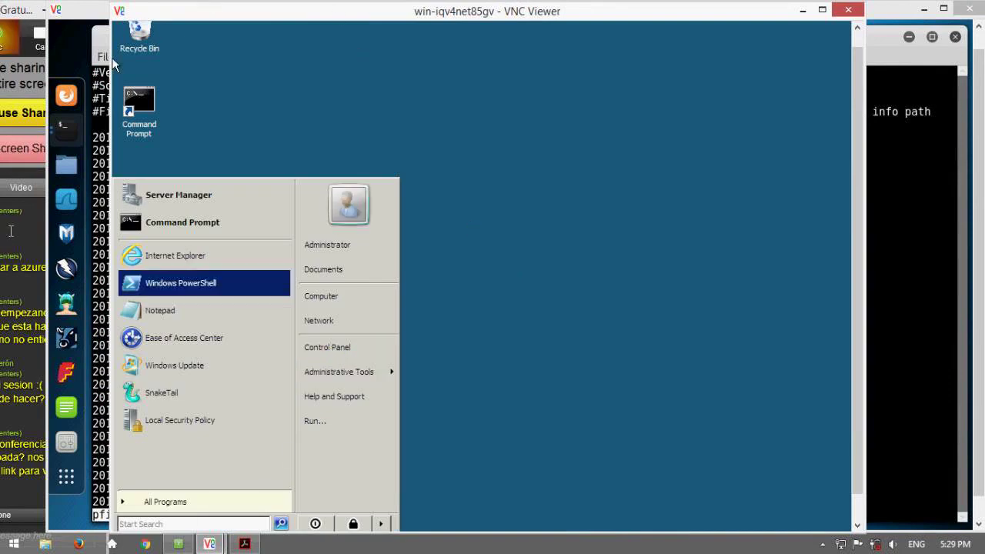
mouse_move(348, 380)
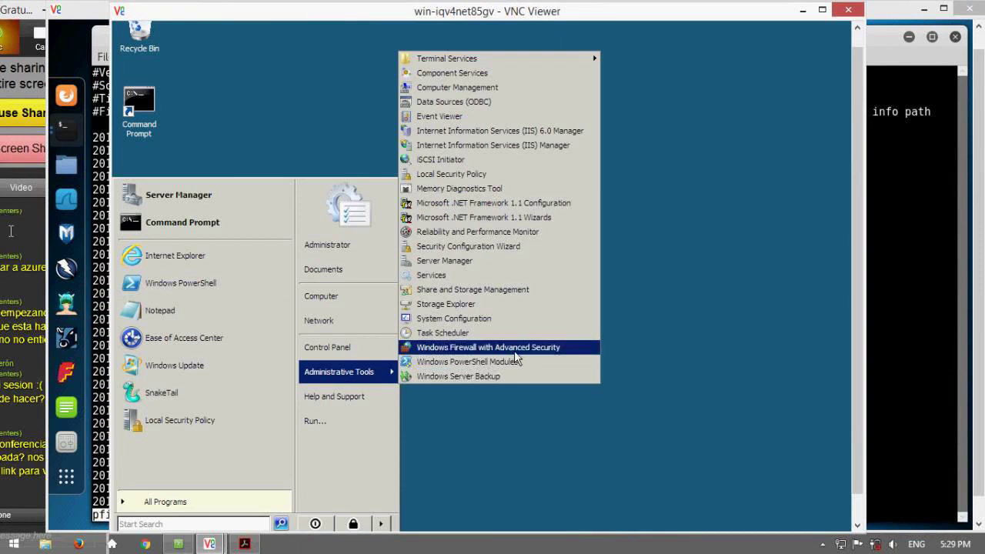
click(566, 348)
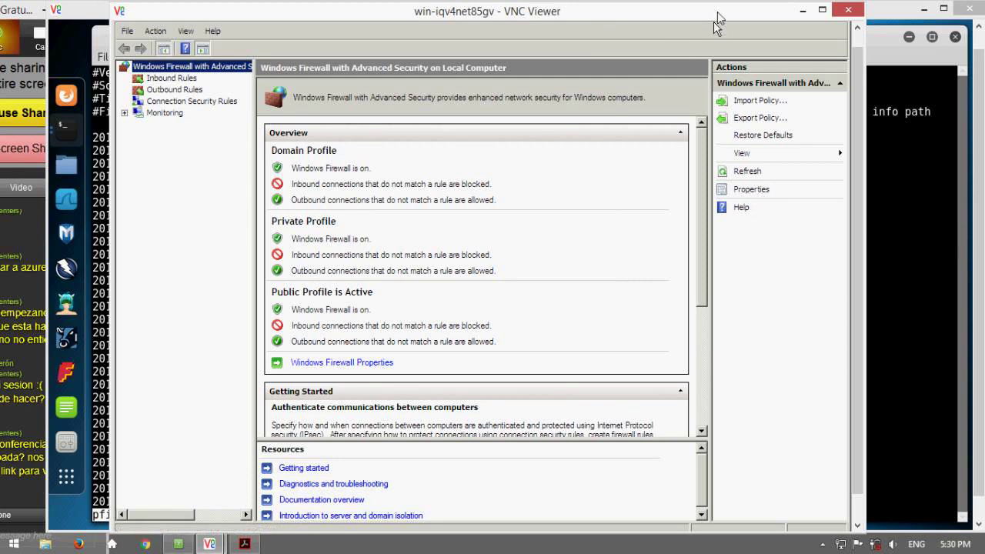
Open the local computer's firewall properties and view the Domain, Private, Public and IPsec settings.
drag(719, 17, 744, 17)
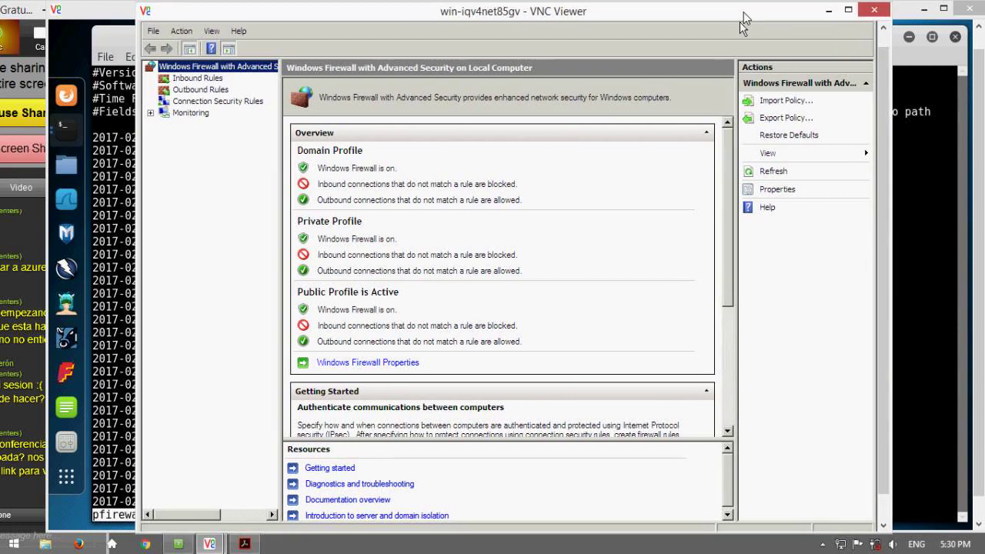
click(776, 190)
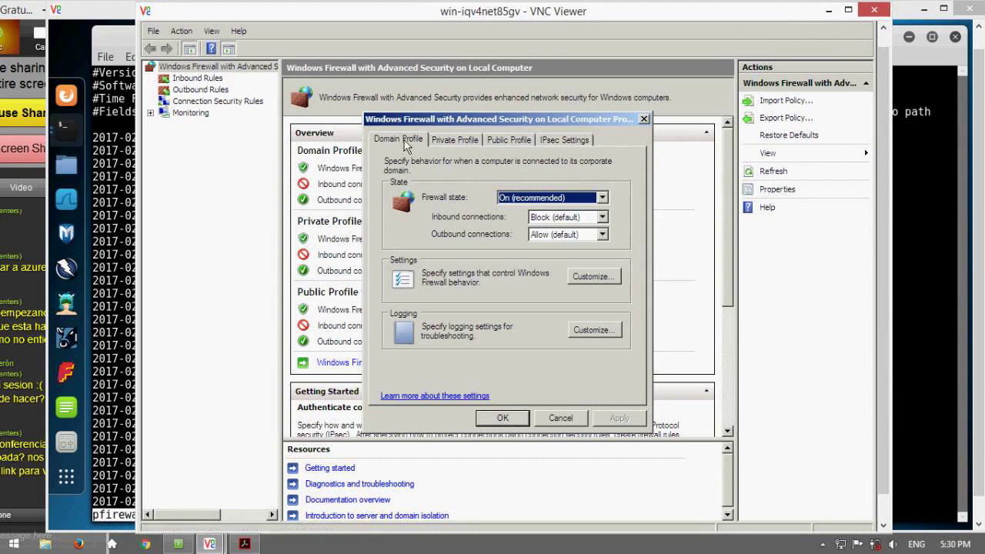
click(458, 140)
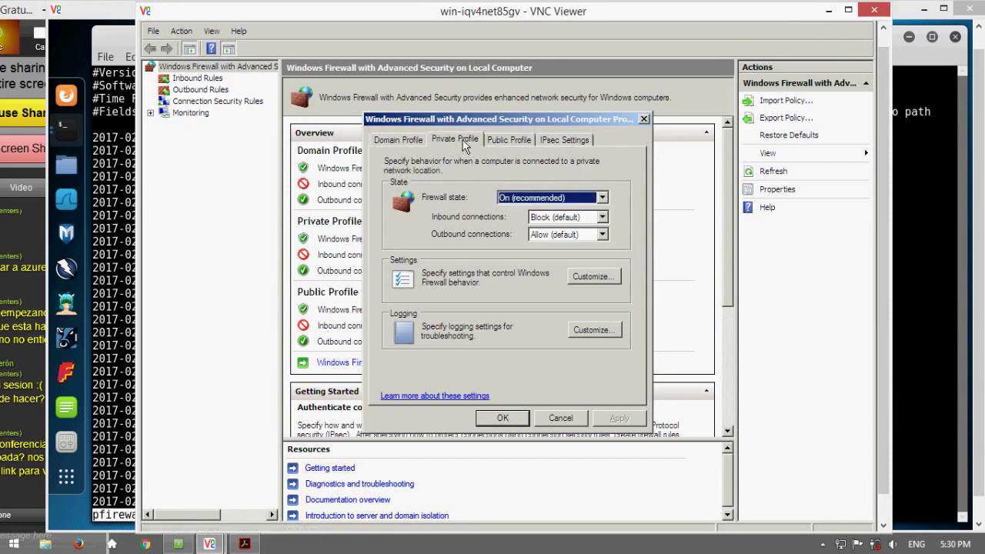
click(503, 140)
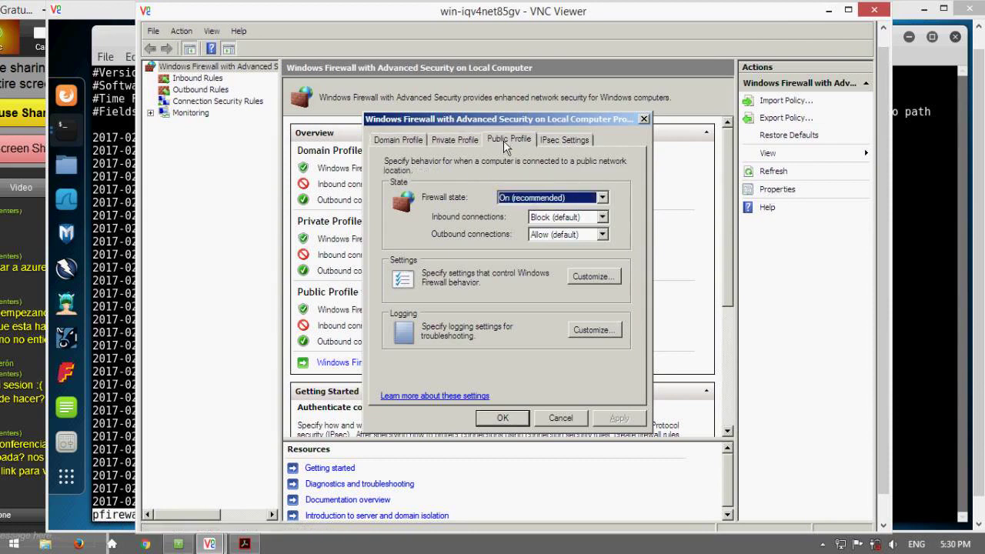
click(567, 144)
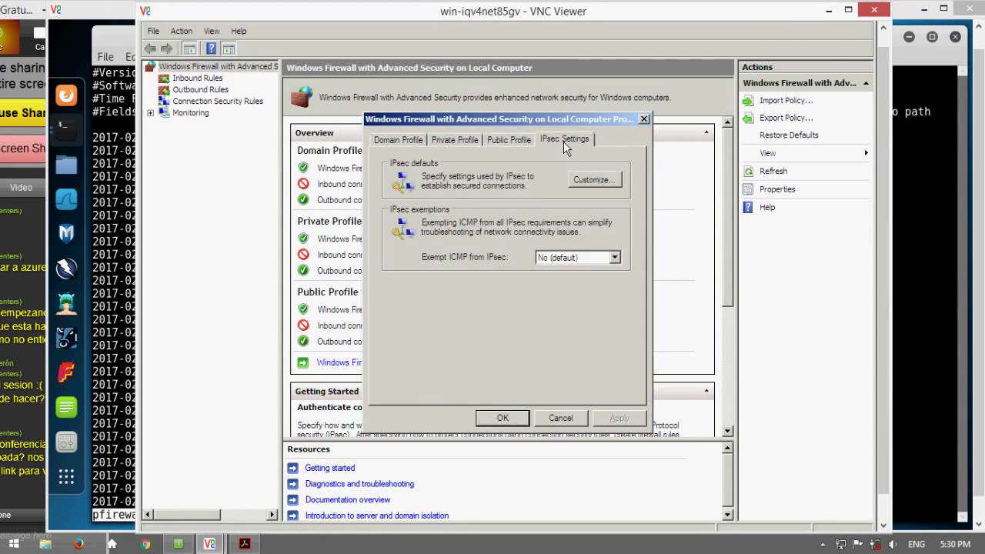
Compare the firewall state and the inbound and outbound connection settings across the Domain, Private and Public profiles.
click(415, 140)
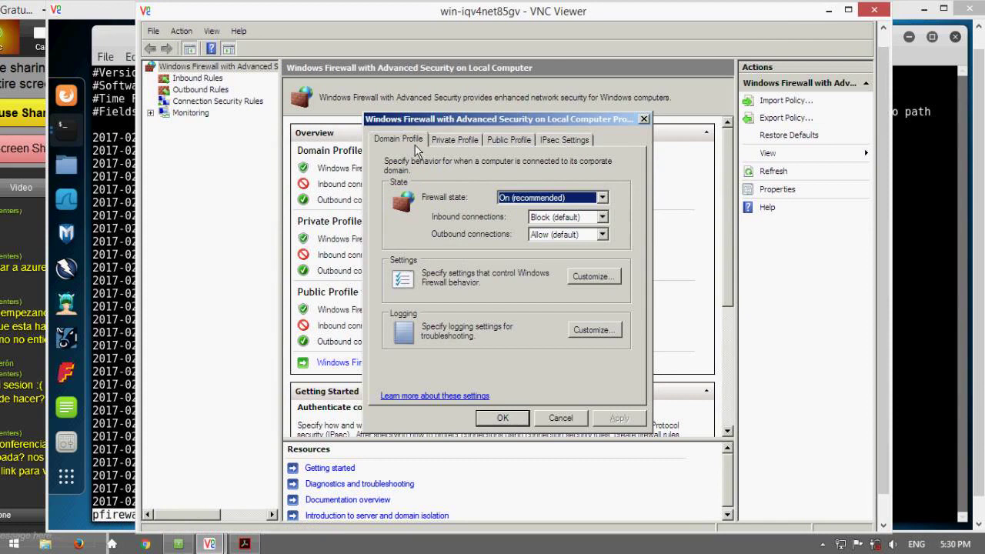
click(456, 140)
click(498, 141)
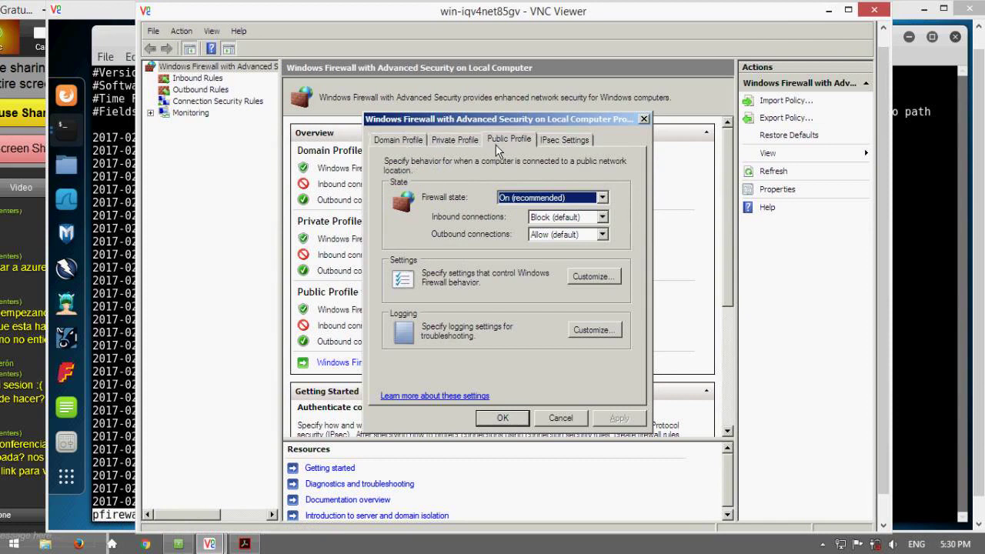
click(395, 141)
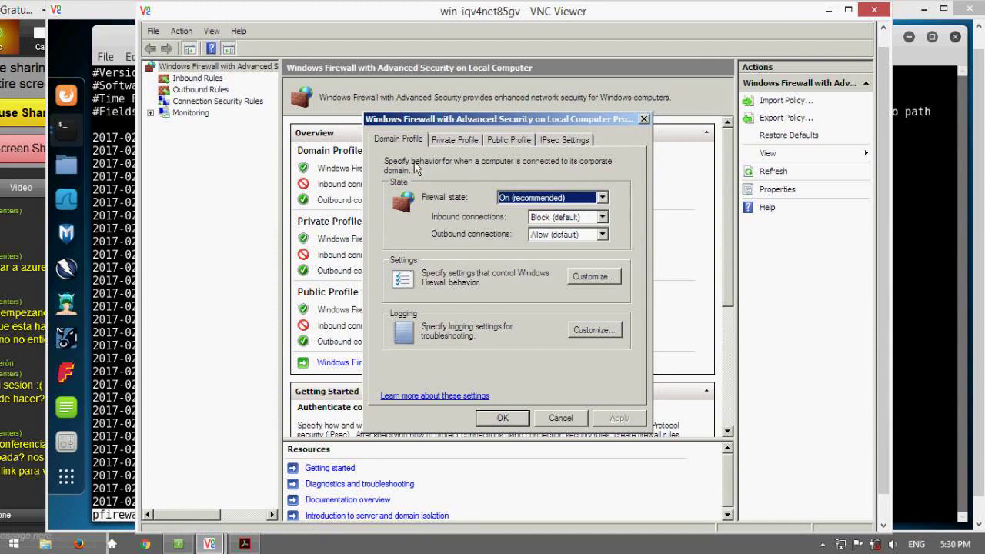
click(457, 140)
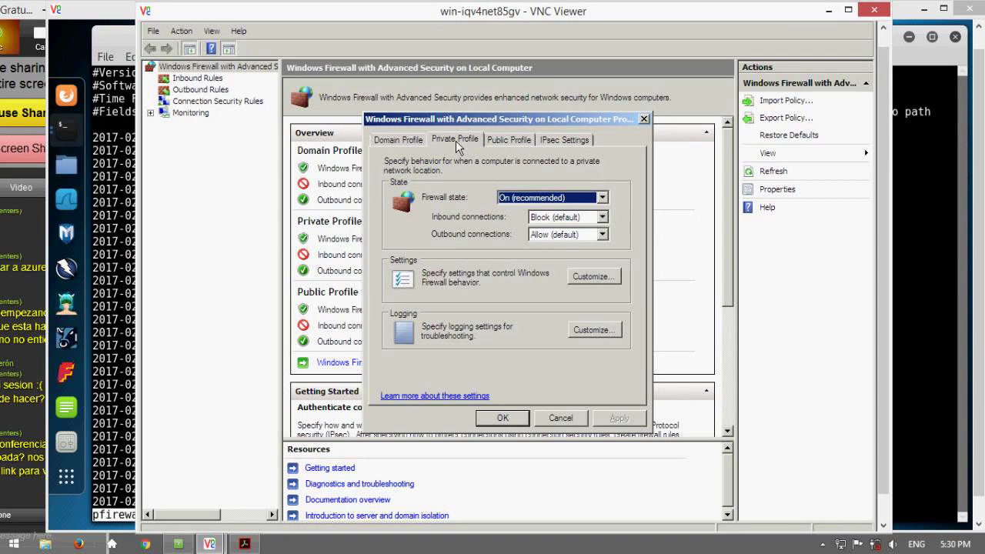
click(500, 141)
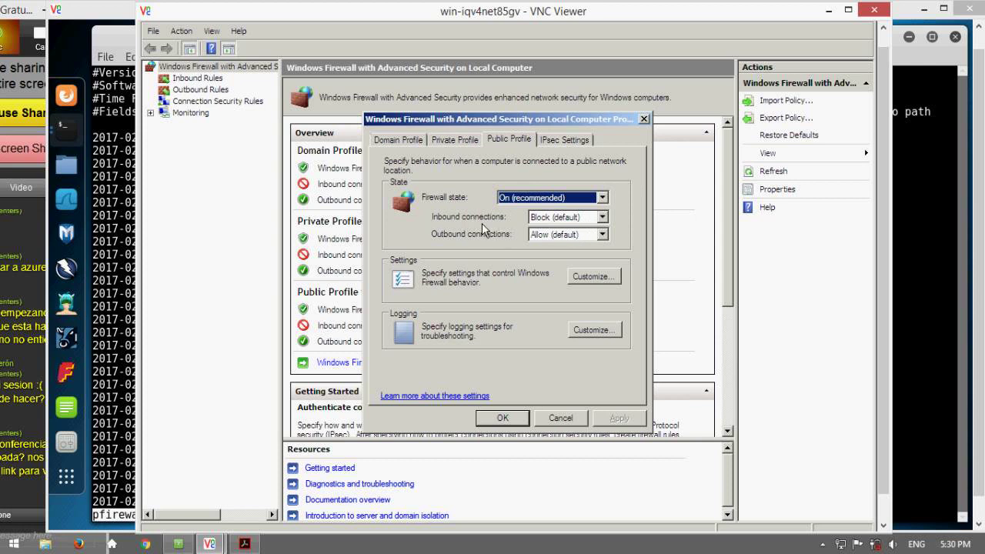
Check the Public profile's outbound connection choices and its custom firewall behavior settings, leaving them without changes.
click(602, 235)
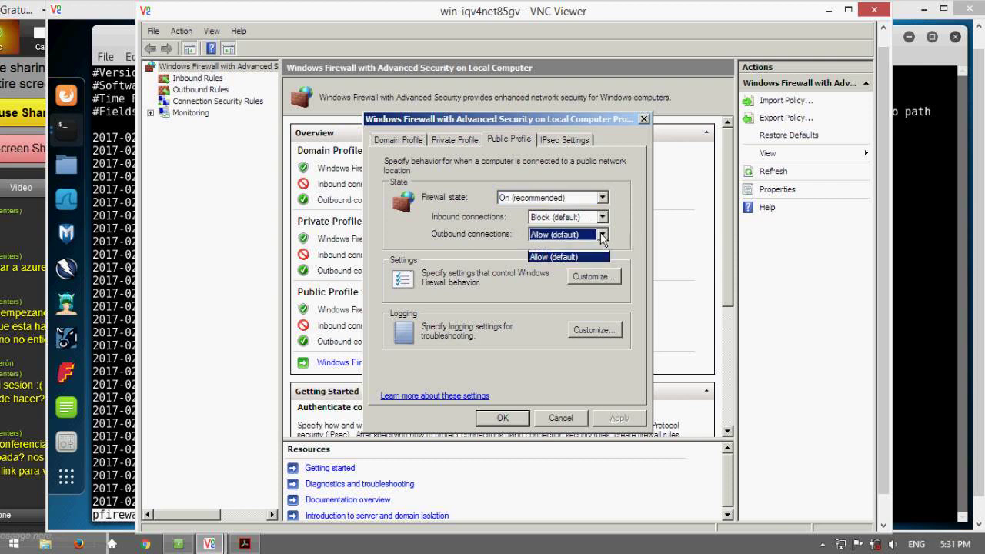
click(509, 169)
click(460, 145)
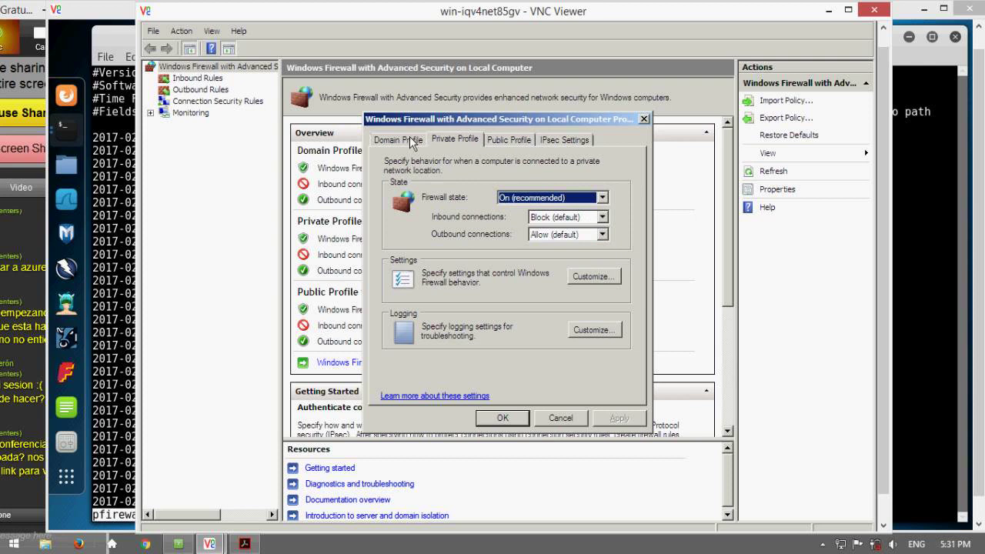
click(496, 140)
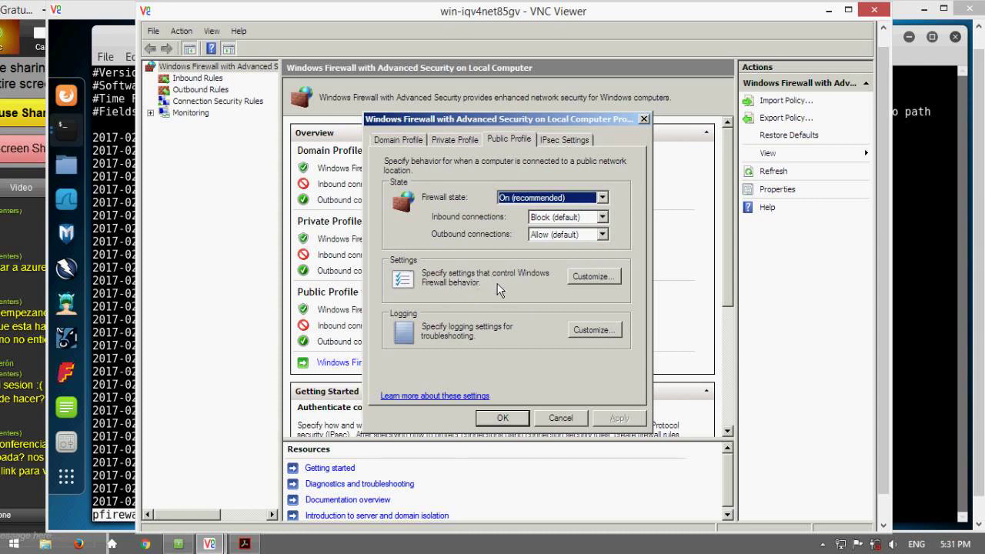
click(591, 279)
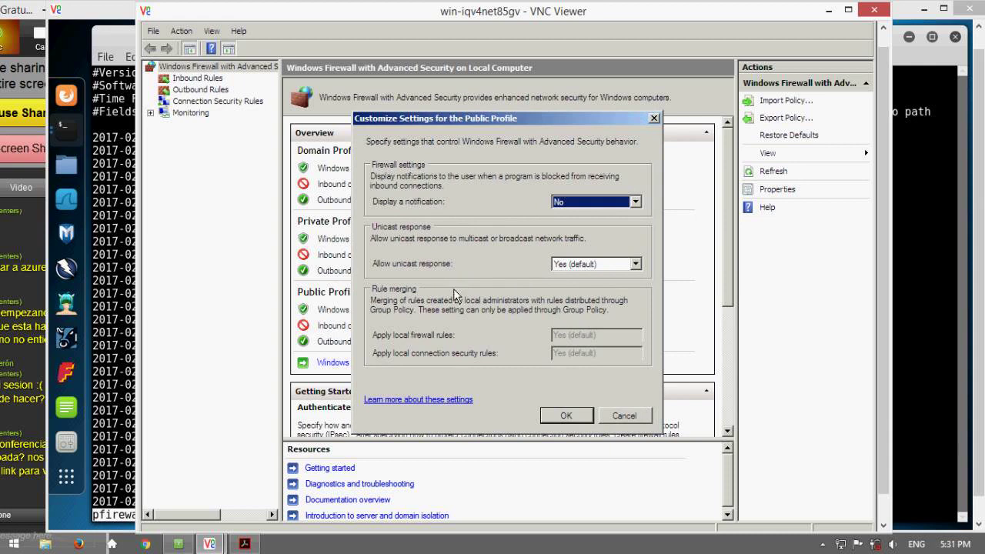
click(619, 417)
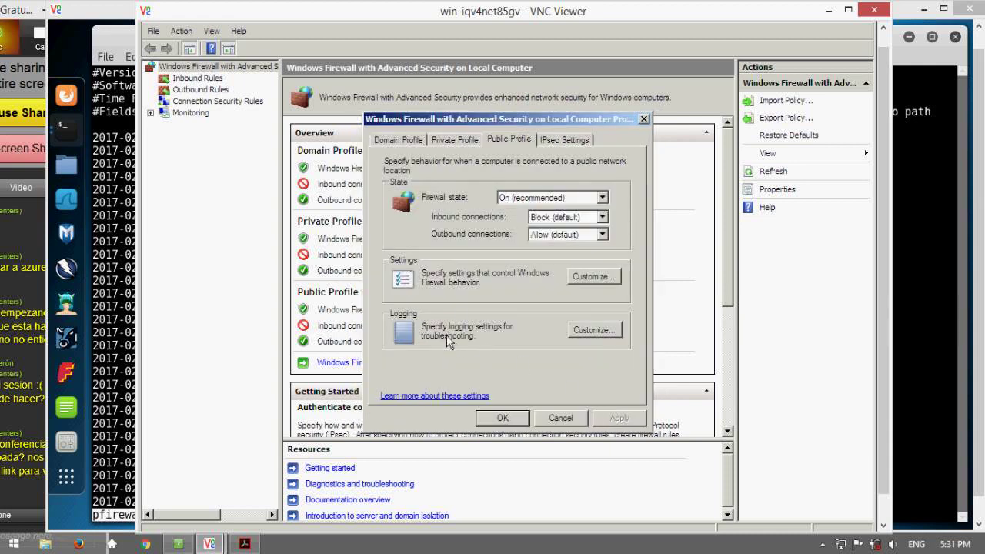
Open the Public profile's logging settings and examine the log file path and size limit.
click(592, 331)
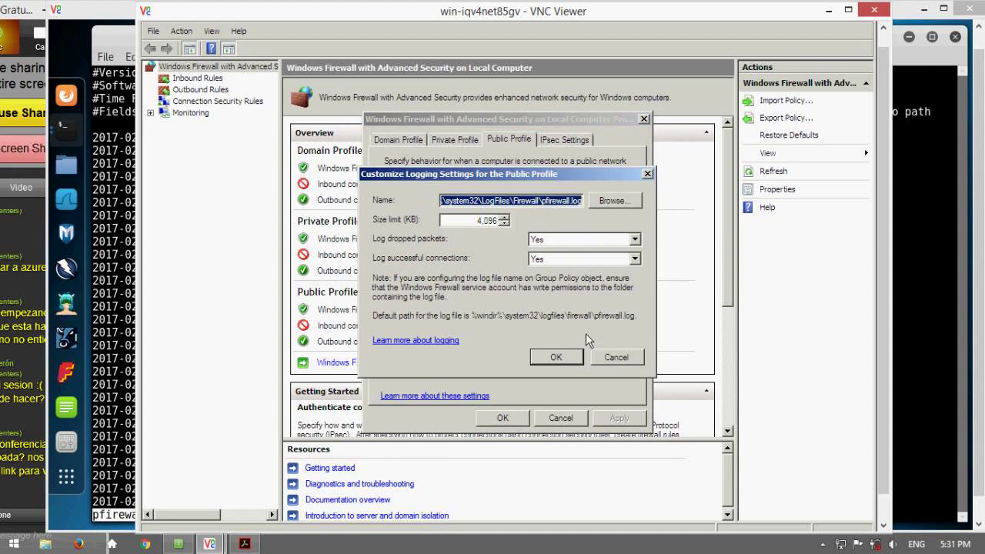
click(514, 203)
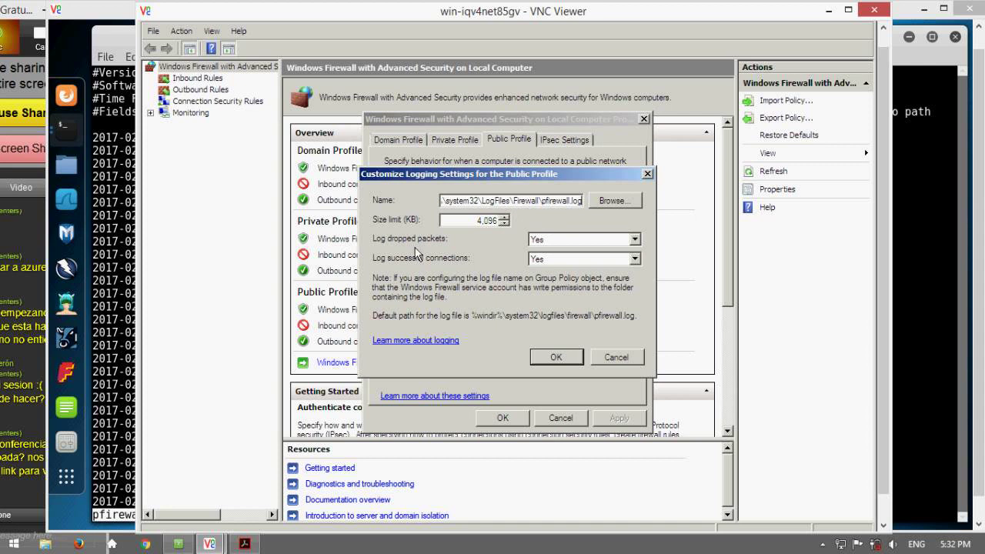
drag(466, 221, 502, 218)
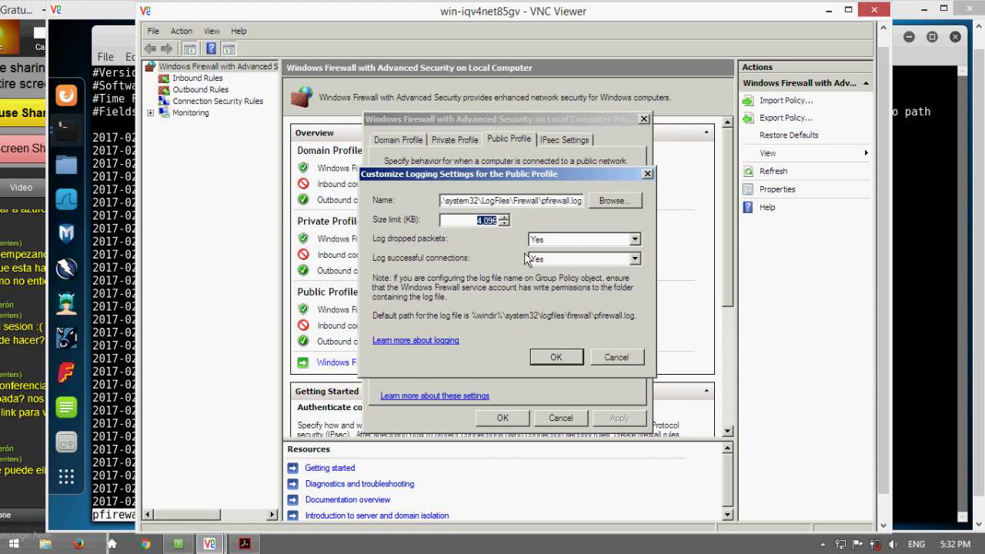
Switch to the kali VNC session to view the pfirewall.log entries.
mouse_move(15, 27)
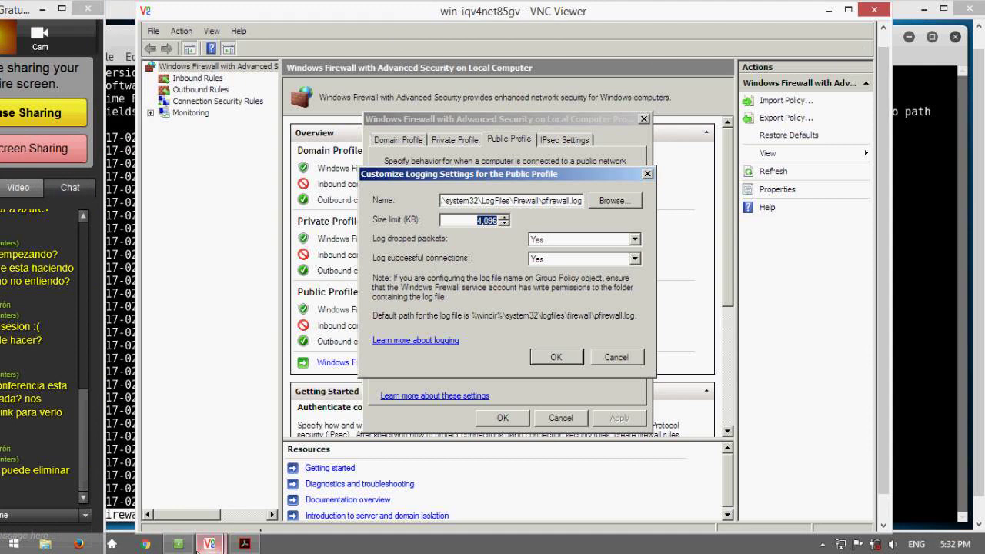
click(210, 549)
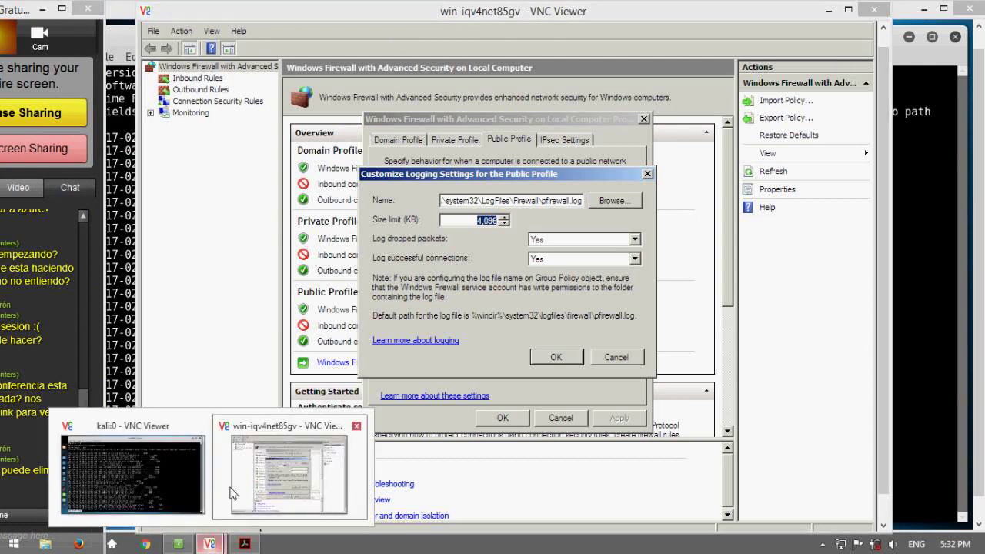
click(169, 473)
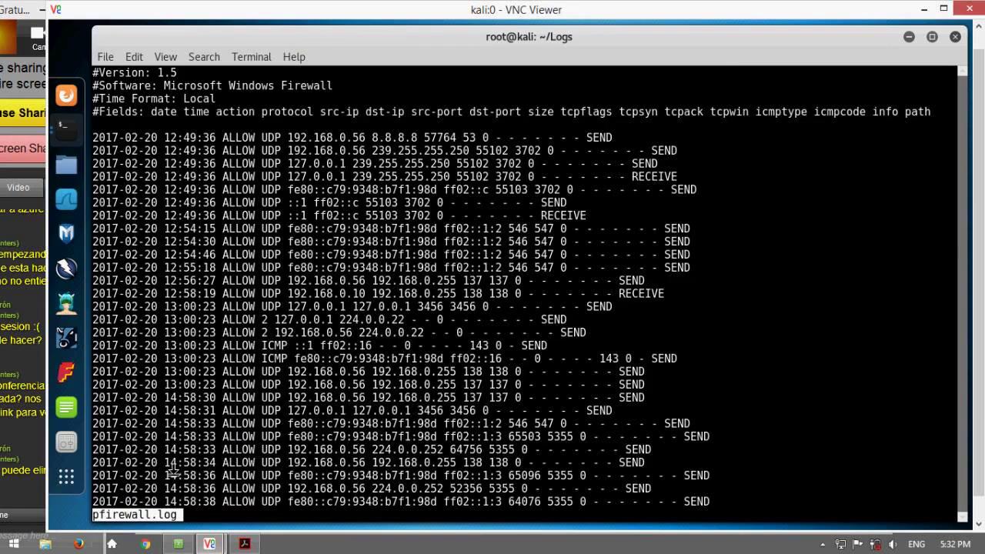
Return to the win-iqv4net85gv session and accept the Public profile's logging settings and the firewall properties.
mouse_move(210, 544)
click(272, 480)
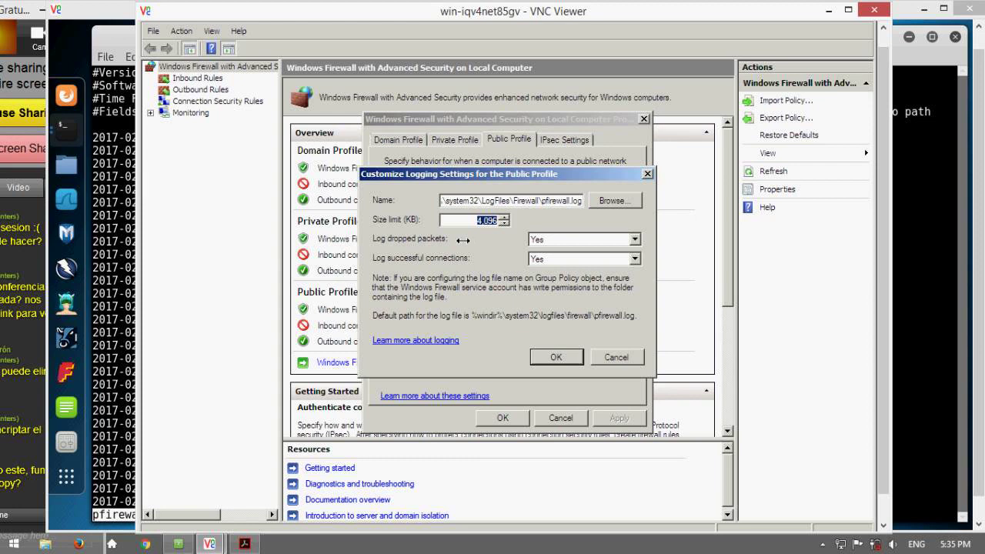
click(571, 360)
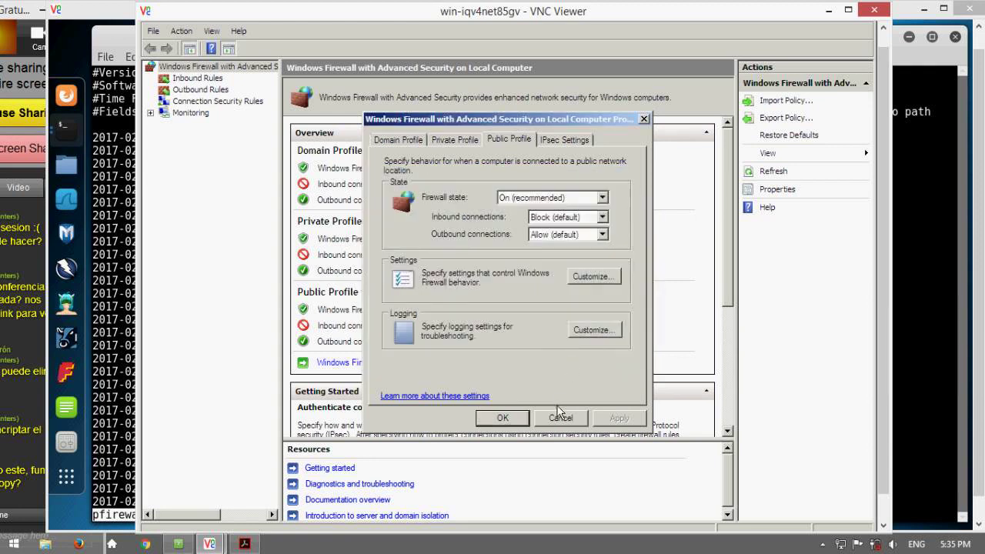
click(502, 417)
Shift the webinar window to read the attendees' chat questions, return to the firewall console and dismiss the antivirus update notification.
drag(5, 11, 67, 11)
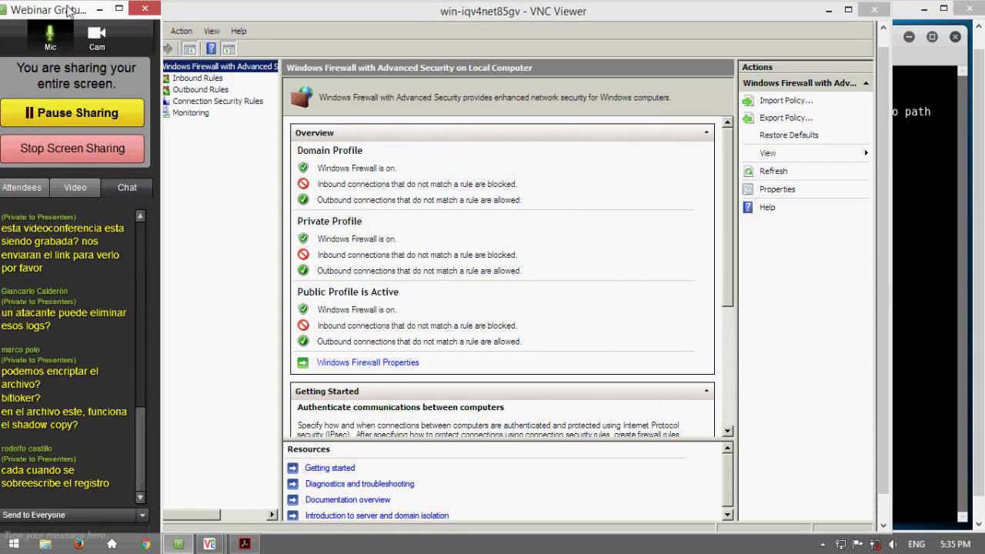
drag(71, 10, 23, 10)
click(423, 36)
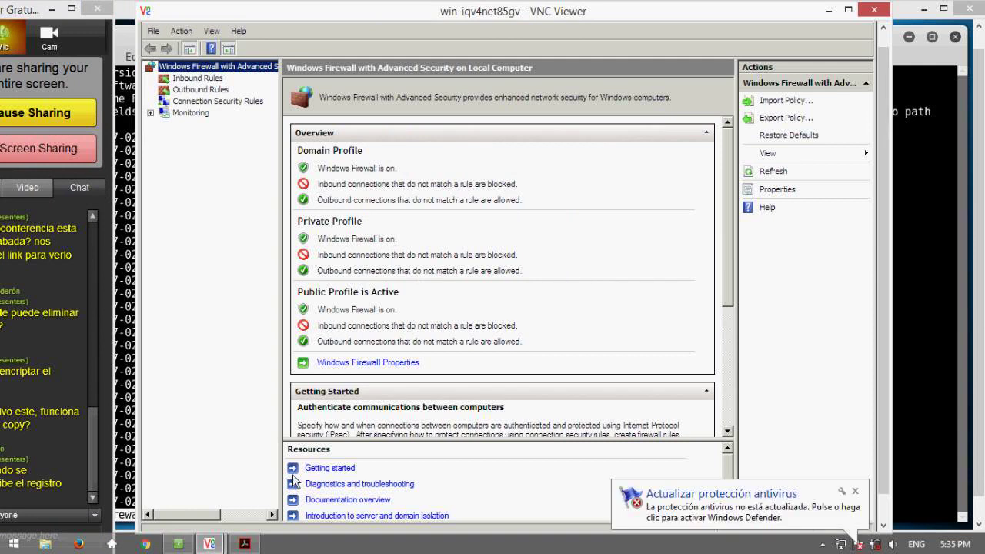
click(855, 491)
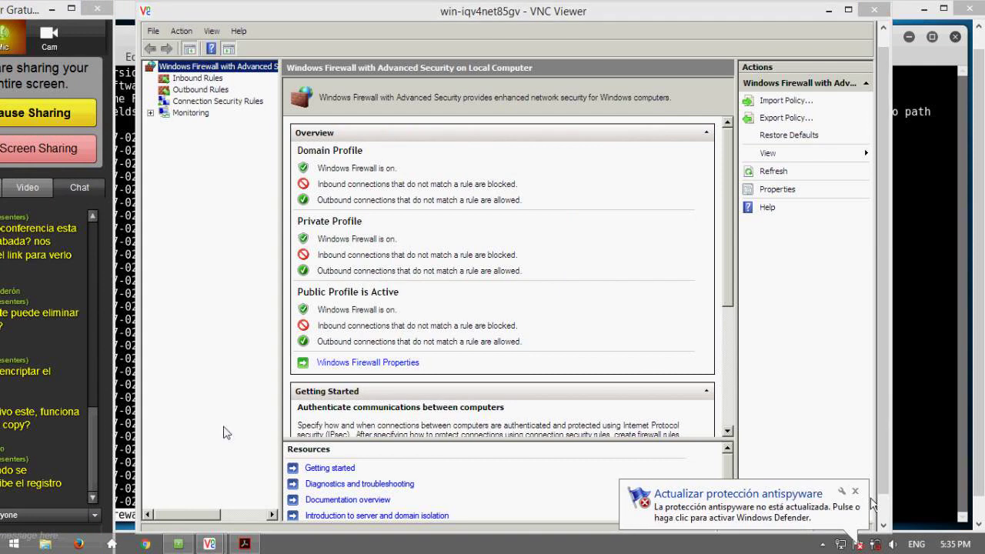
Bring the kali session forward, view the Demostraciones slide in Acrobat Reader, and return to the kali session.
click(127, 18)
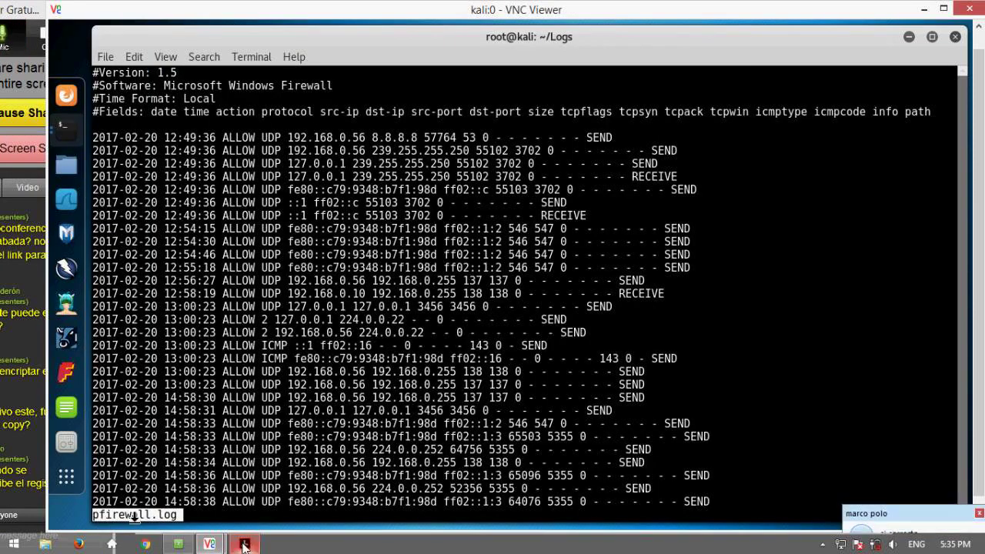
click(245, 544)
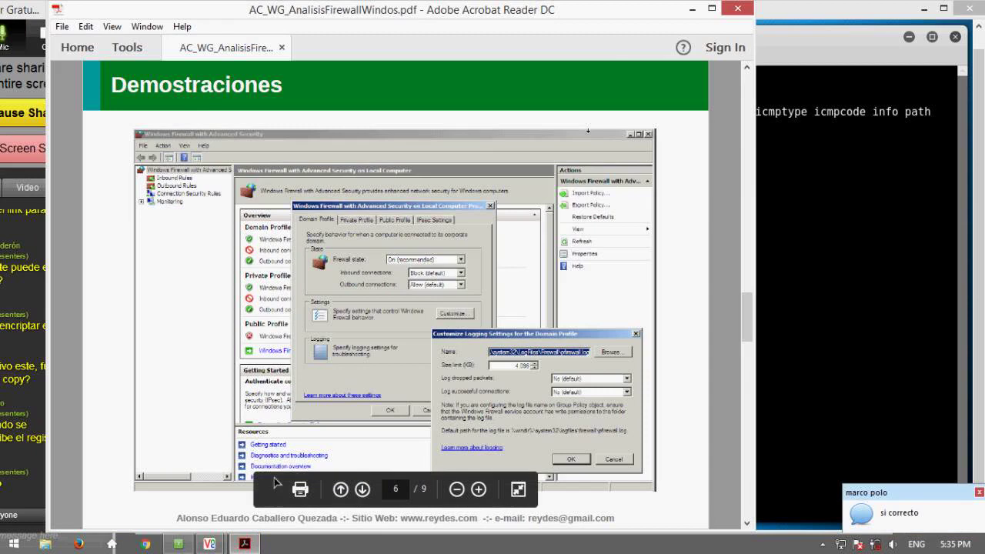
click(691, 10)
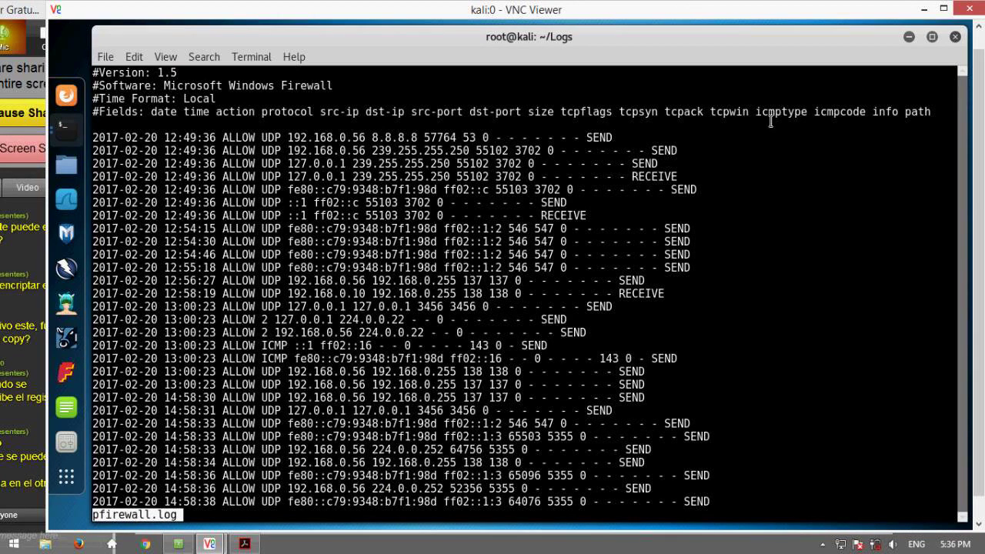
Shift the webinar window to read the latest chat messages, recheck the Demostraciones slide, and return to the kali session.
drag(10, 16, 54, 15)
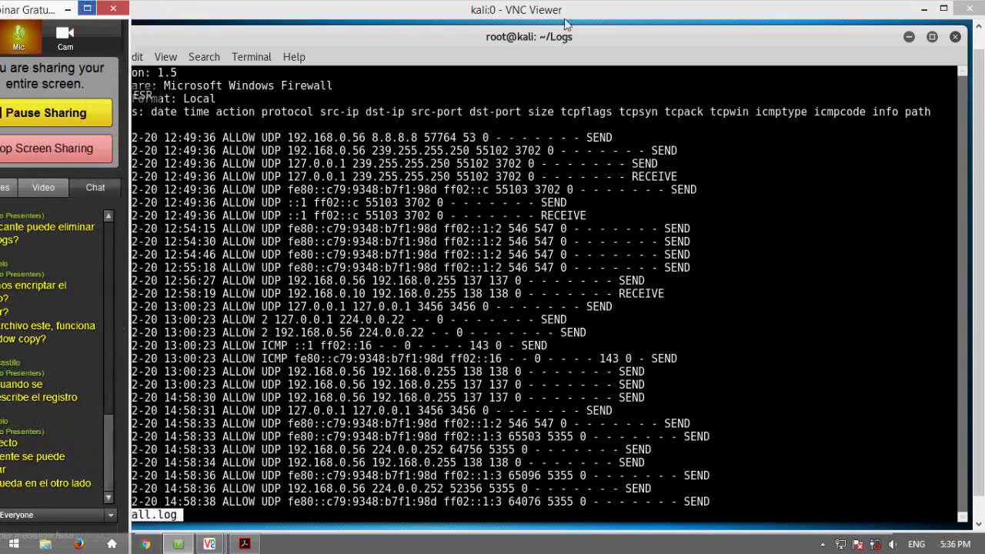
click(638, 228)
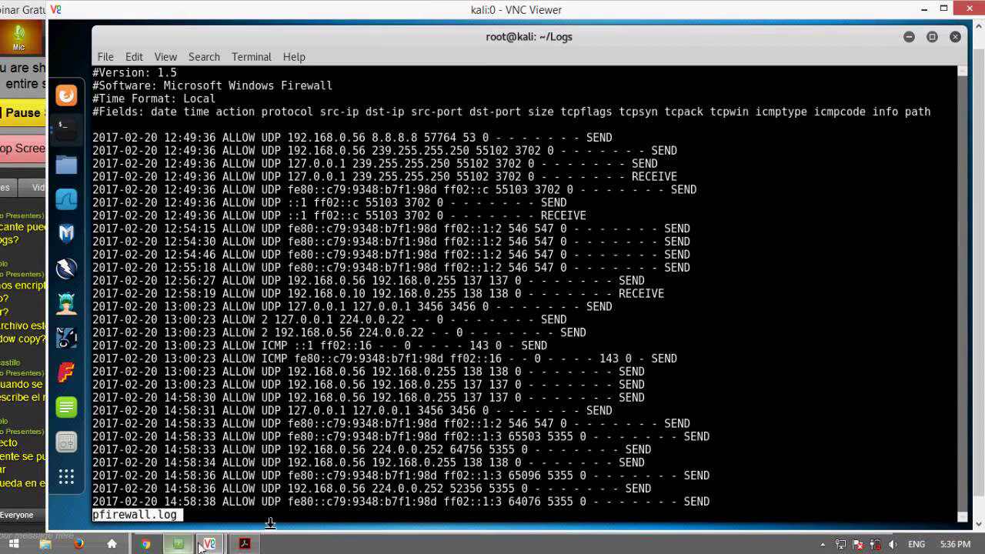
click(245, 544)
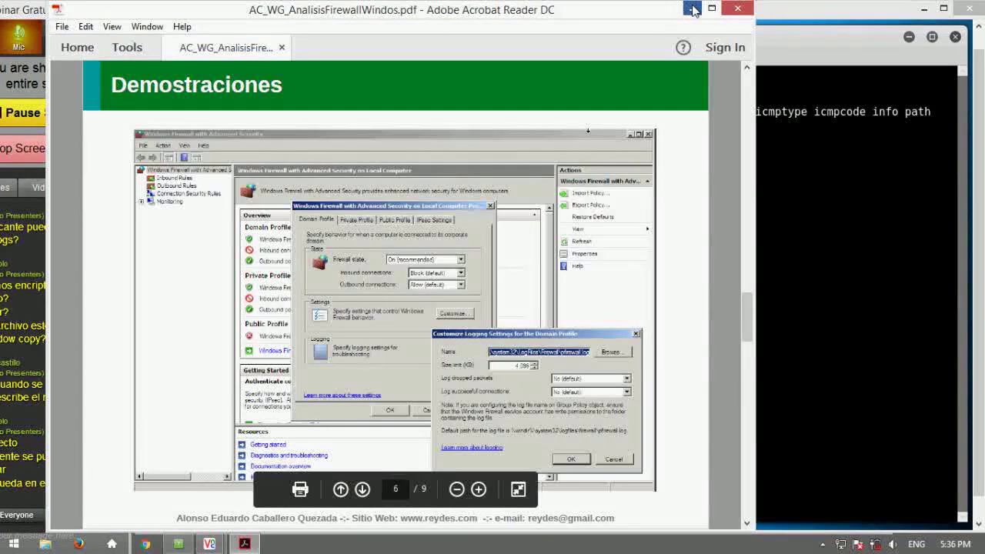
click(693, 10)
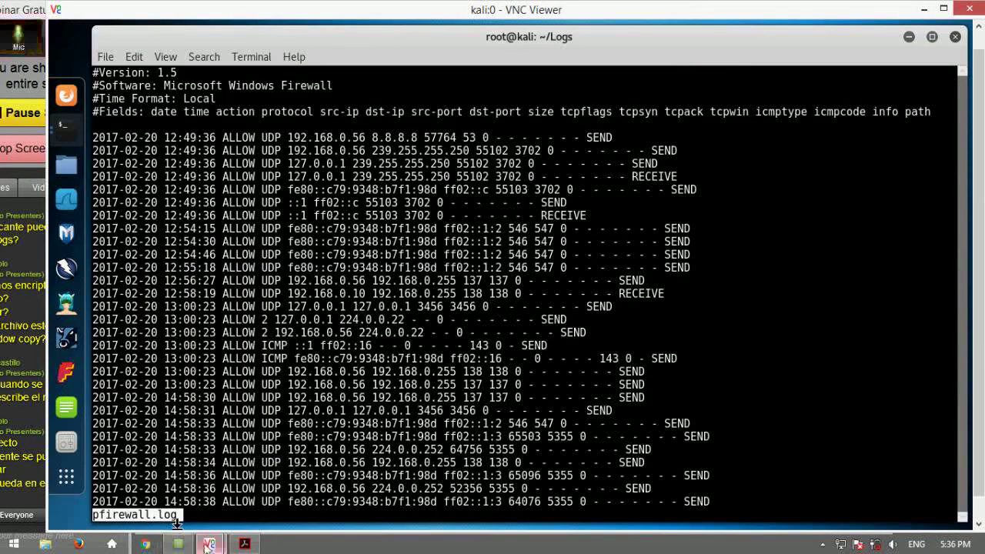
Switch to the win-iqv4net85gv session and clear the firewall console off its desktop.
mouse_move(209, 545)
click(288, 483)
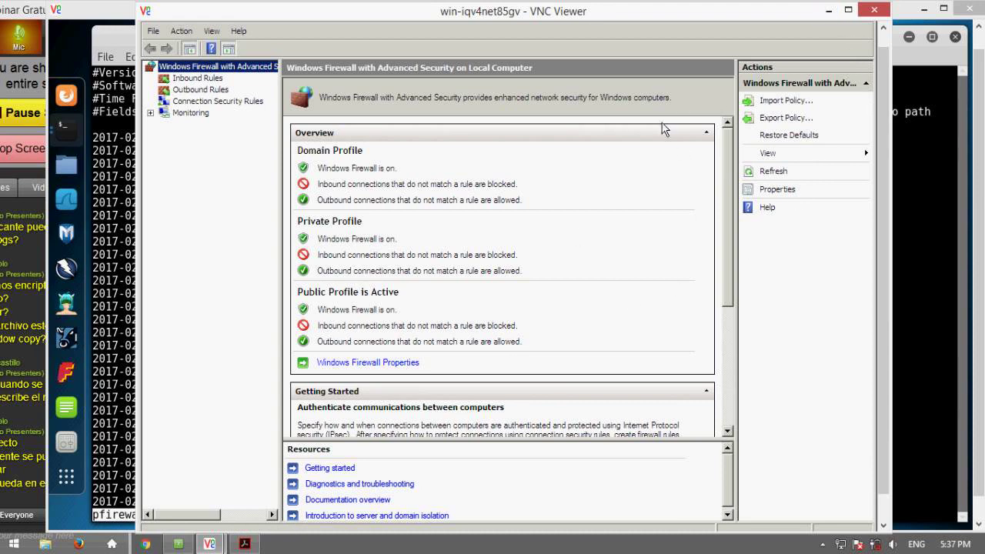
click(836, 25)
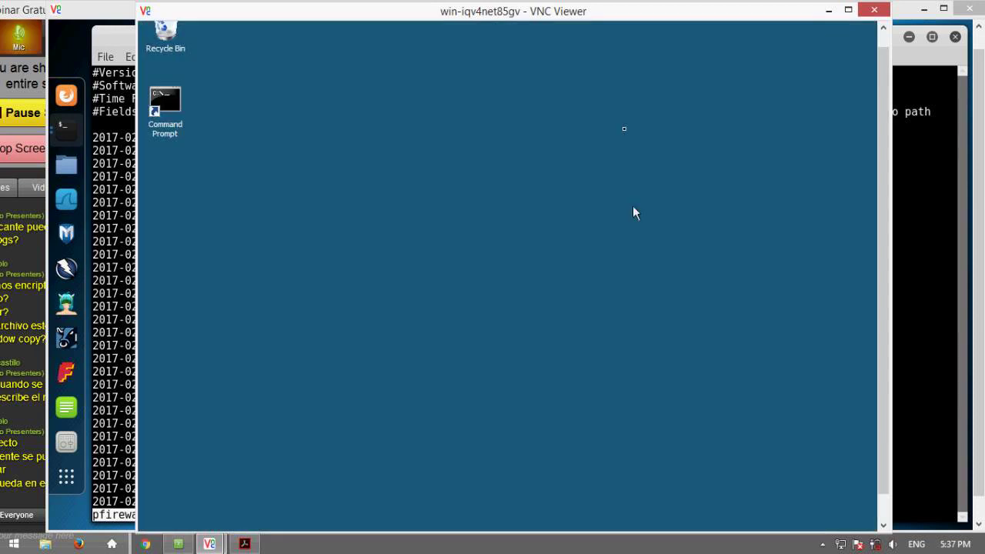
Open a Command Prompt on the server, then reposition its window and extend it to nearly the full desktop height.
right_click(153, 97)
click(221, 129)
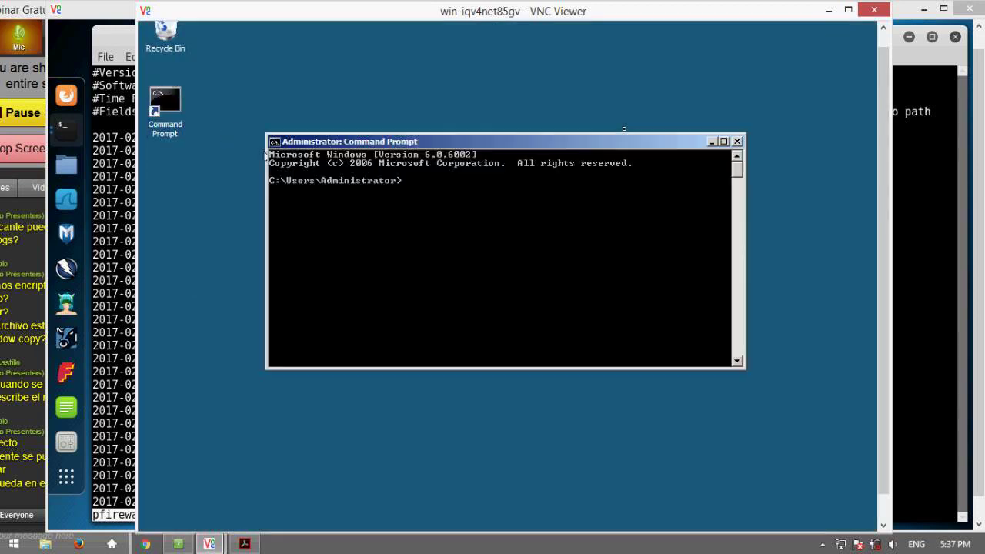
drag(460, 142, 398, 43)
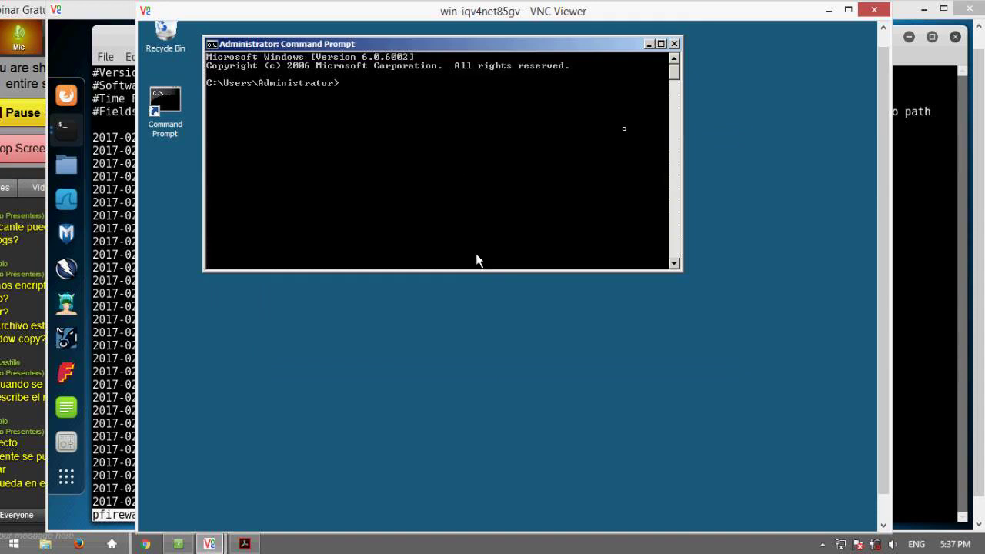
drag(485, 272, 501, 531)
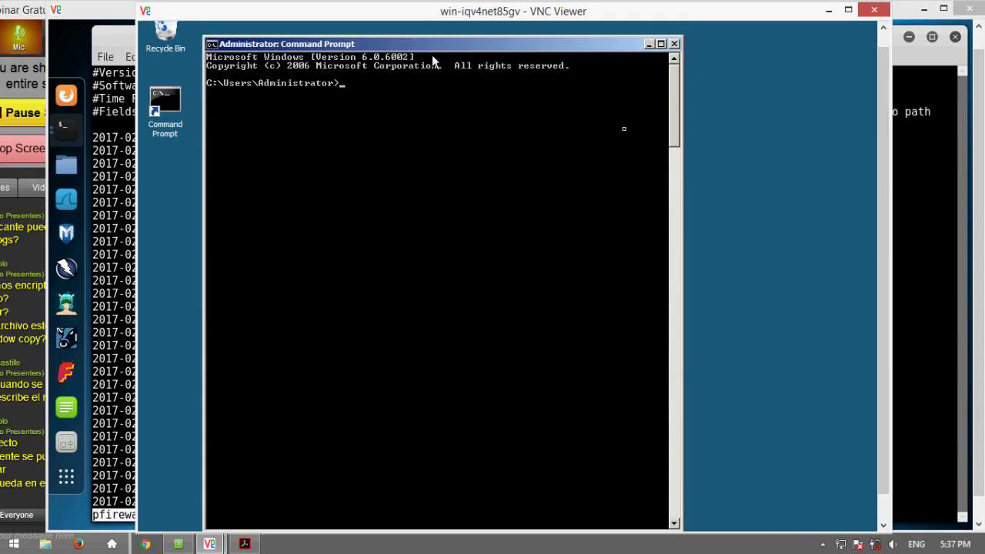
drag(432, 45, 374, 19)
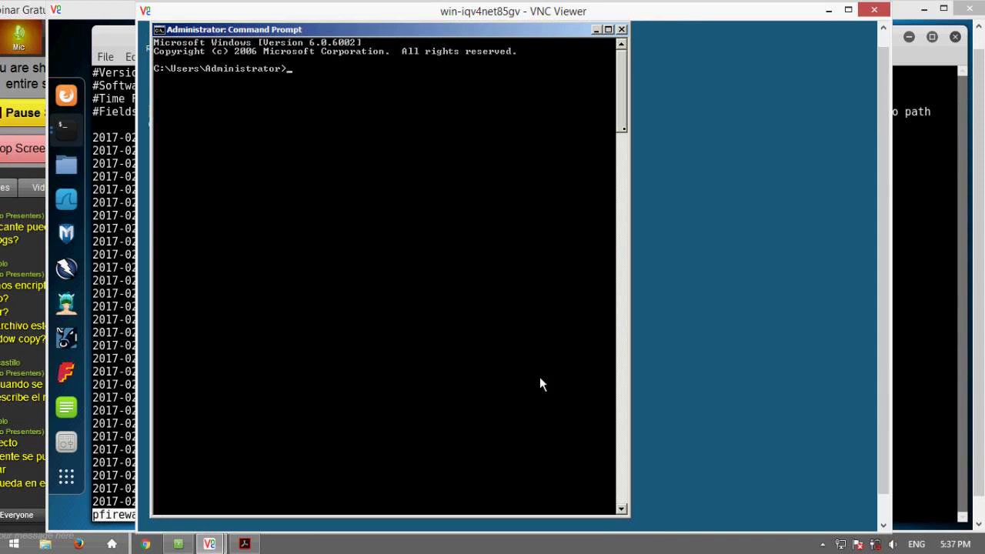
Move up two levels to the C:\ root and change into the Windows directory.
text(cd ..)
key(Return)
text(cd ..)
key(Return)
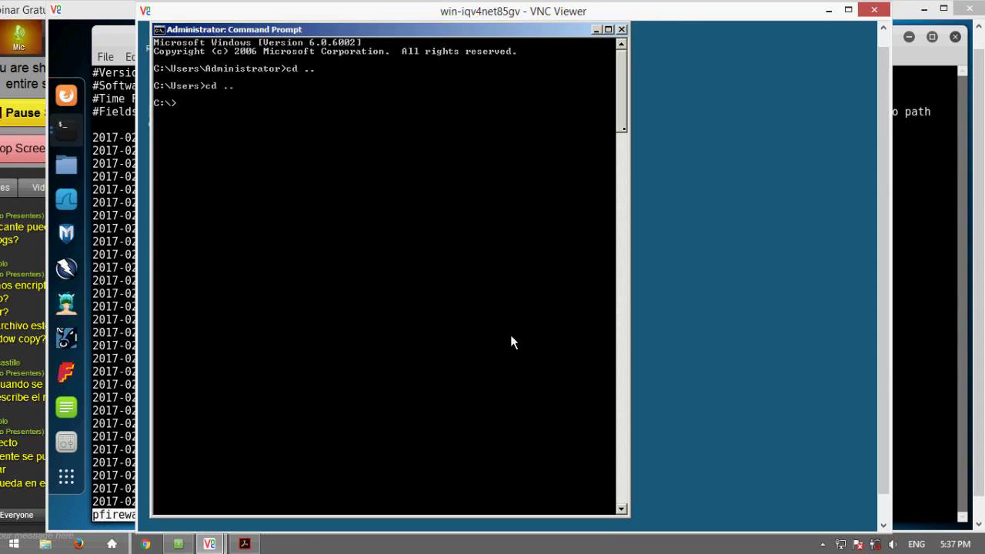
text(cd y)
key(BackSpace)
text(Ss)
key(BackSpace)
text(yte)
key(BackSpace)
key(BackSpace)
key(BackSpace)
key(BackSpace)
text(Windows)
key(Return)
Change into the System32 directory and list its contents with dir.
text(cd Sys)
key(Tab)
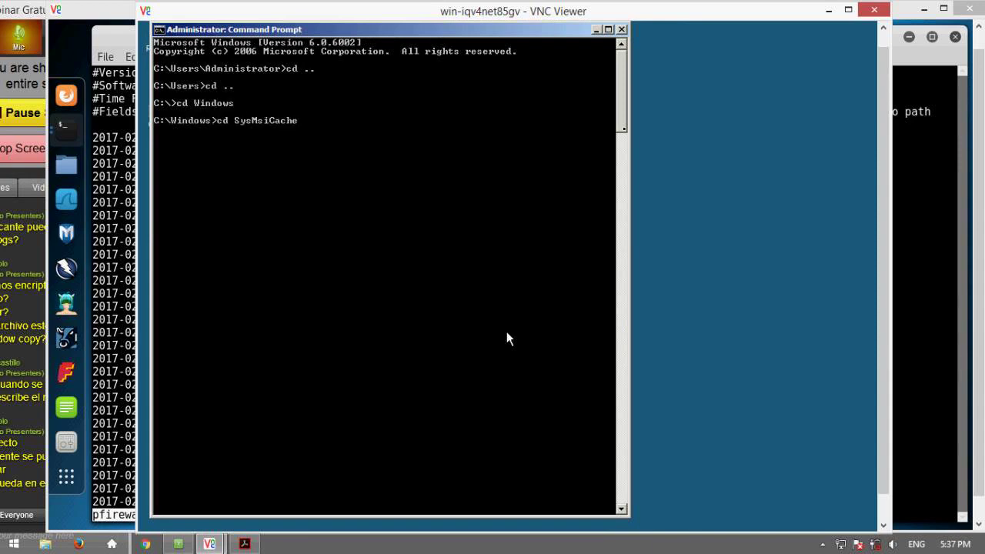
key(BackSpace)
key(BackSpace)
key(BackSpace)
key(BackSpace)
key(BackSpace)
key(BackSpace)
key(BackSpace)
key(BackSpace)
text(tem33)
key(BackSpace)
text(2)
key(Return)
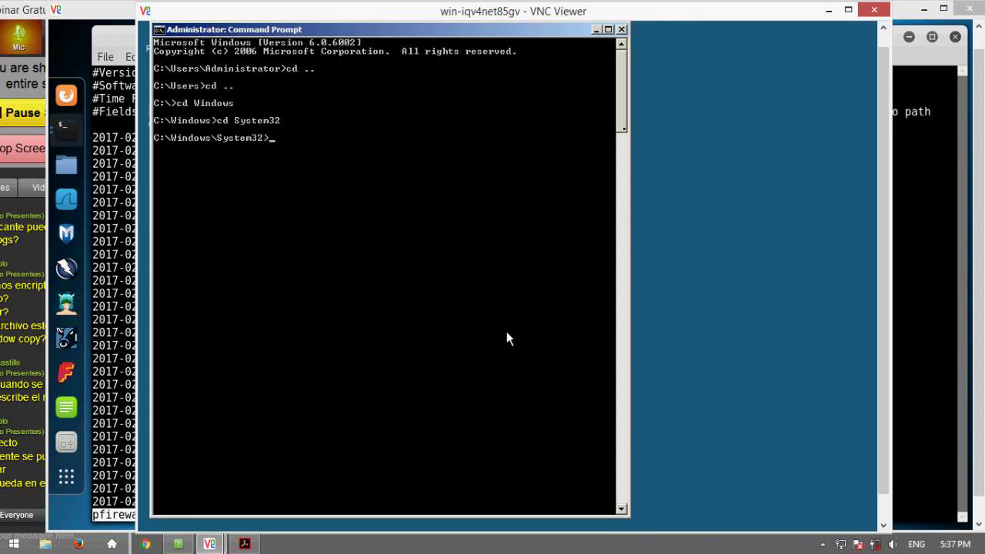
text(dir)
key(Return)
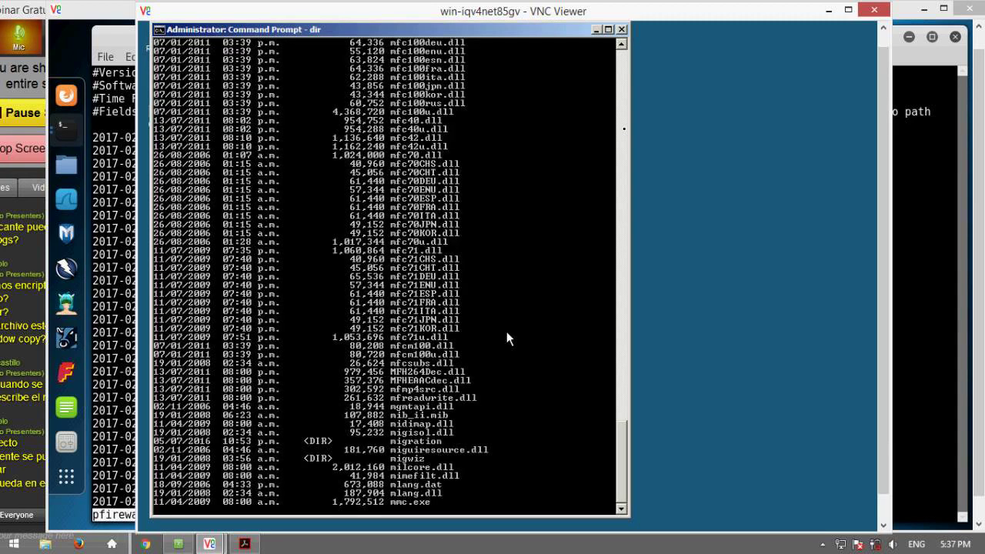
Change into LogFiles and its Firewall subdirectory, and list the log files with dir.
text(cd LogFiles)
key(Return)
text(c)
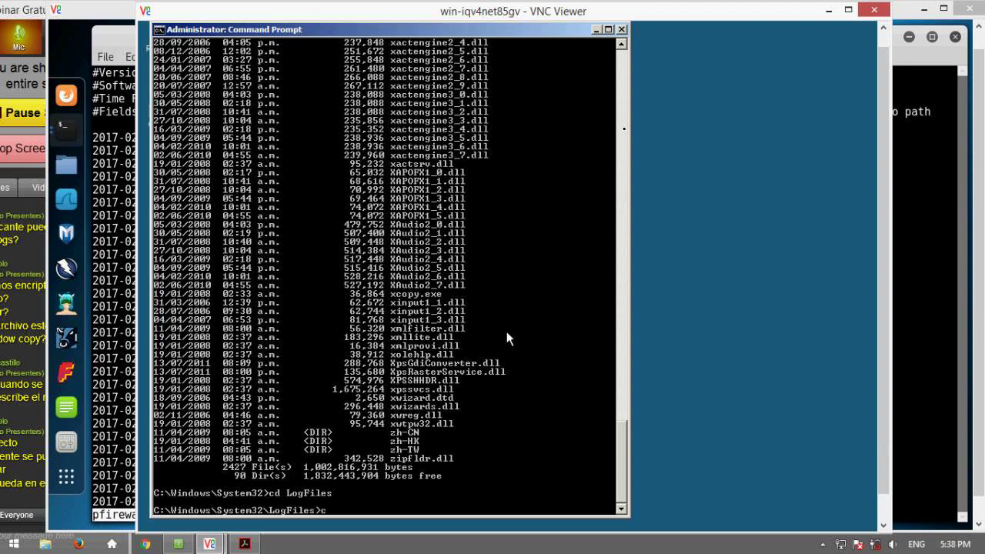
text(d Firewall)
key(Return)
text(ls)
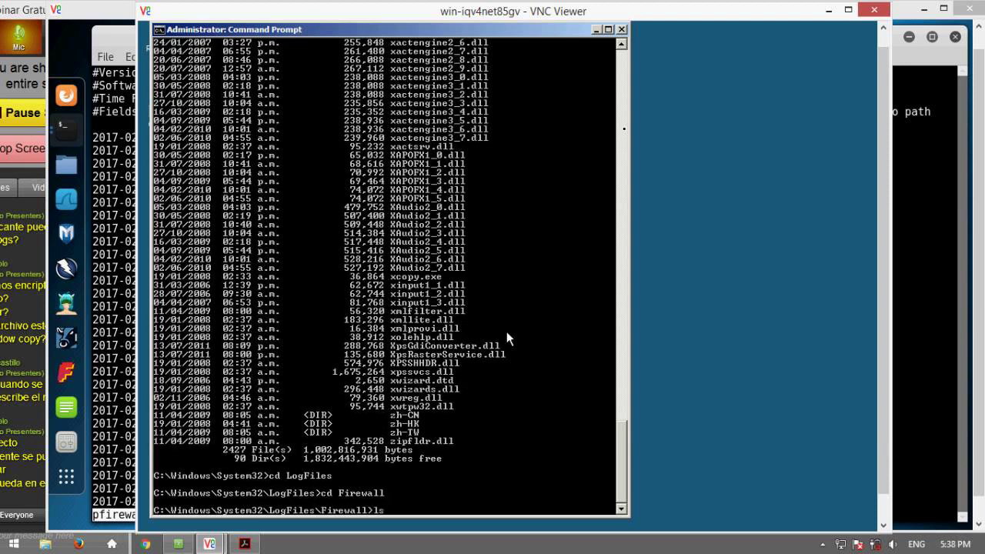
key(BackSpace)
key(BackSpace)
text(dir)
key(Return)
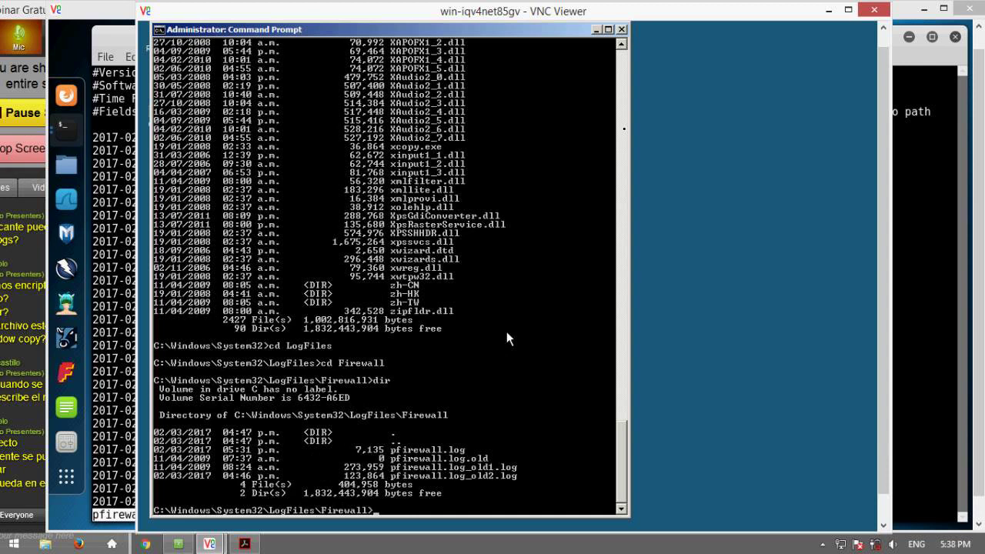
Print pfirewall.log in the Command Prompt with the type command and examine its entries.
text(type pf)
key(Tab)
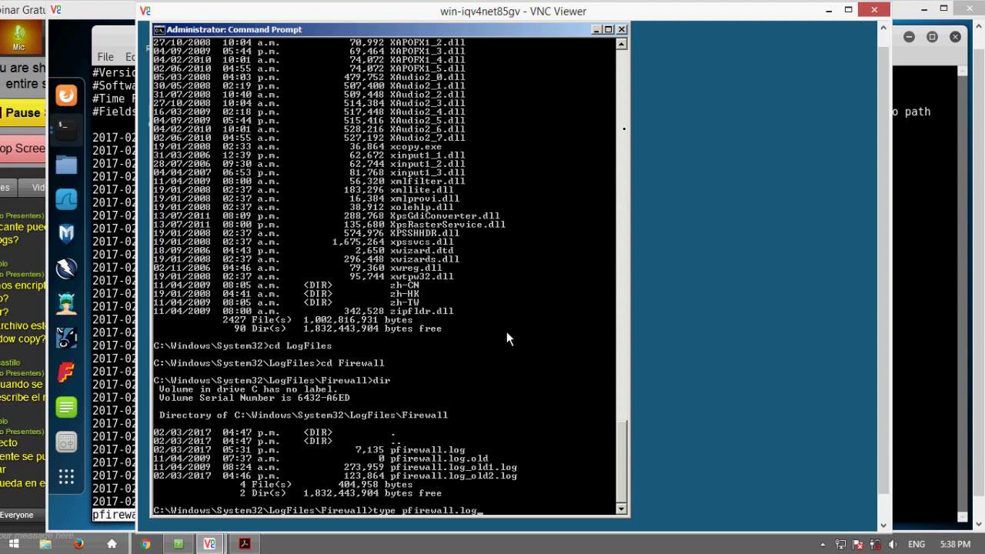
key(Return)
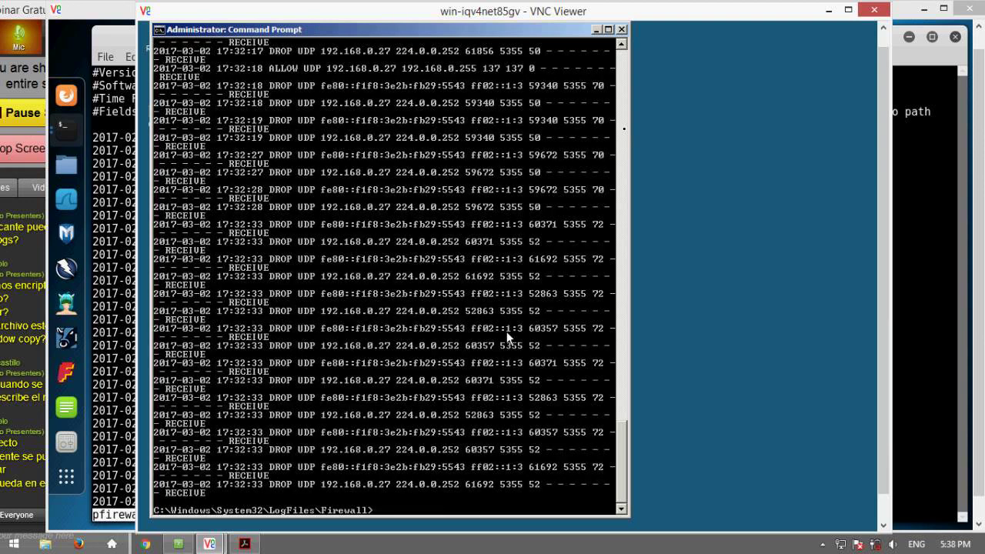
scroll(623, 127, up, 2)
scroll(623, 127, up, 12)
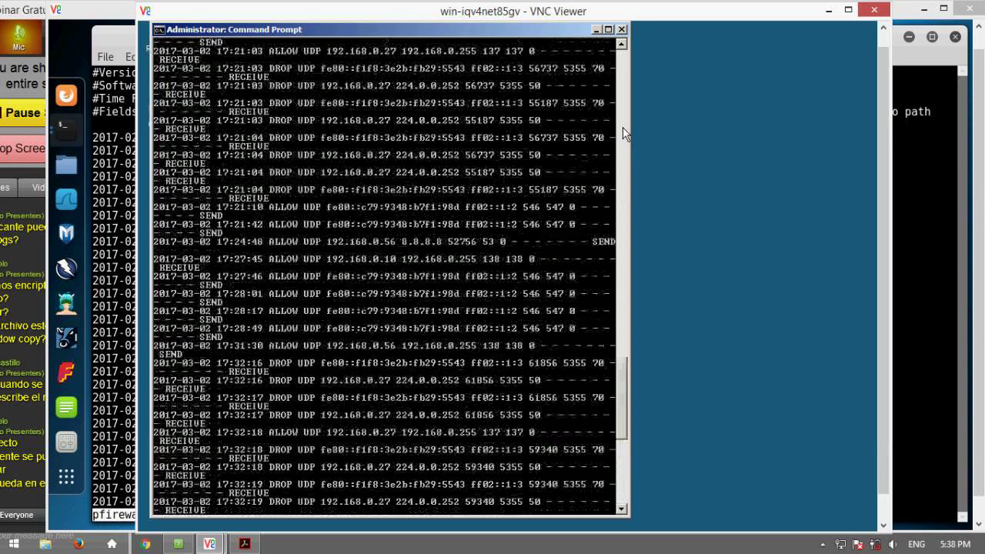
scroll(623, 127, down, 11)
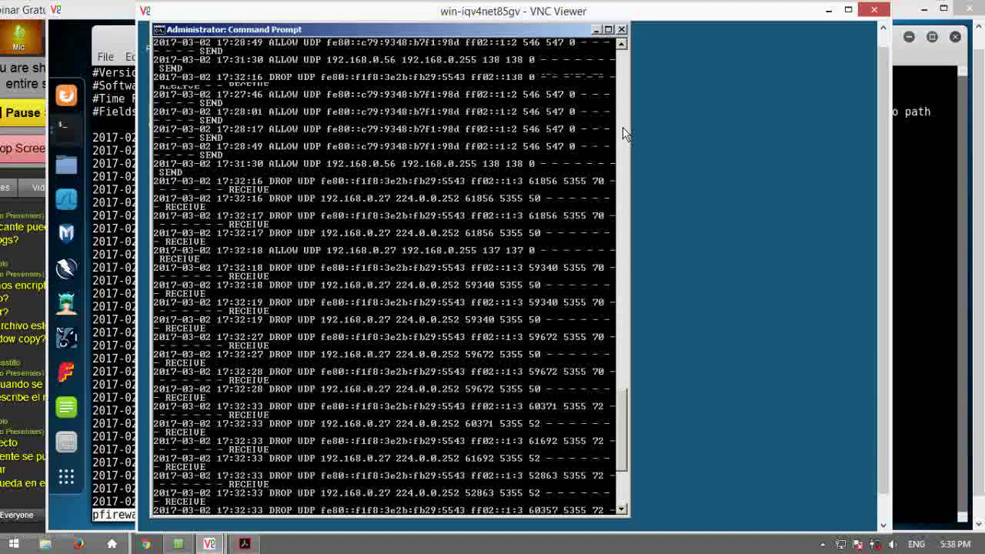
scroll(623, 127, down, 4)
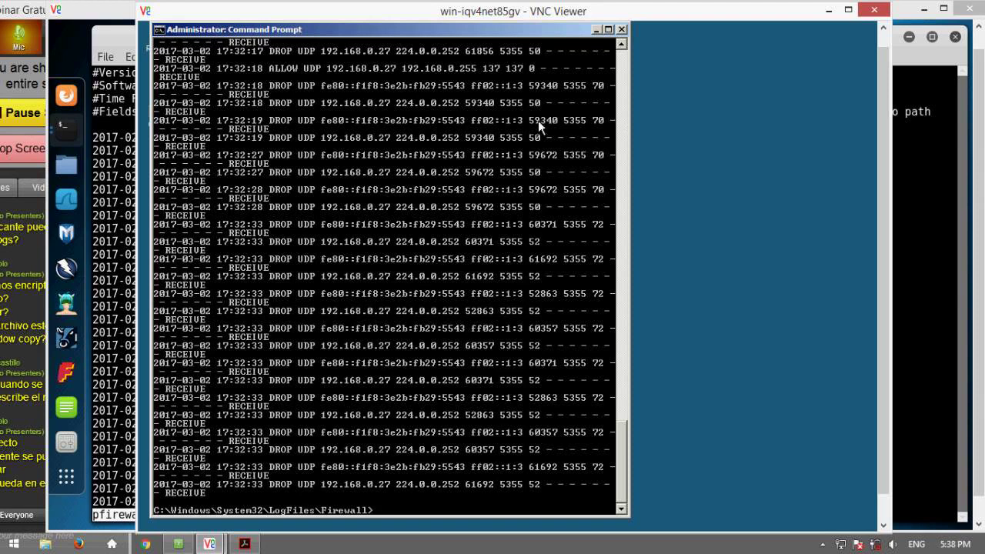
Start another program on the Windows server while keeping the Command Prompt open.
key(super)
click(190, 394)
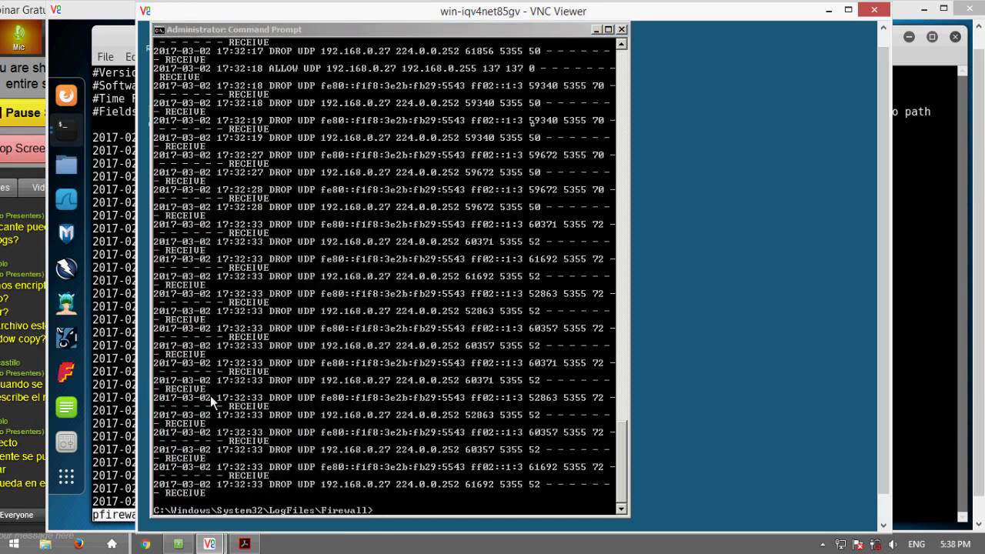